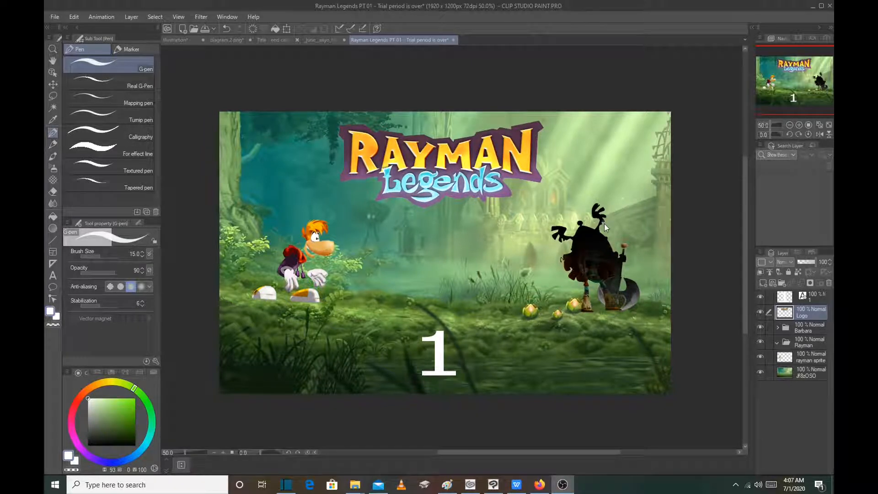
- Create a new 4800 x 3600 px illustration at 300 dpi named "thumbnail project"
left_click(55, 17)
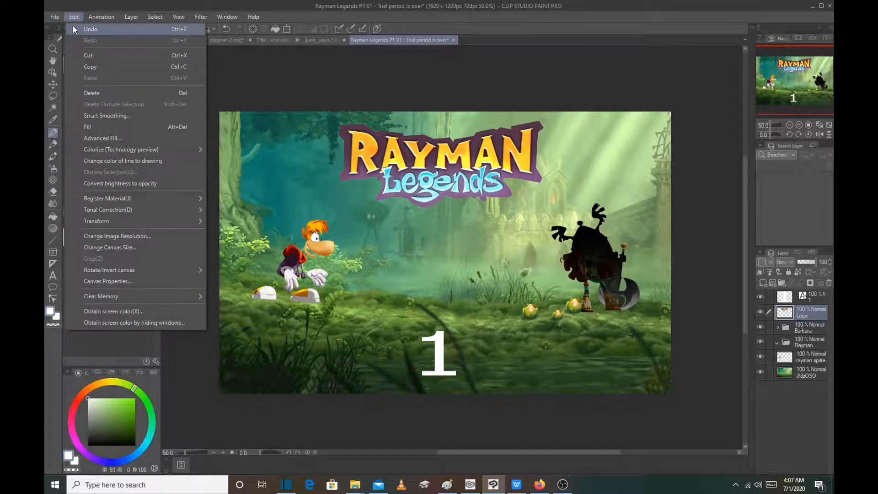
left_click(69, 28)
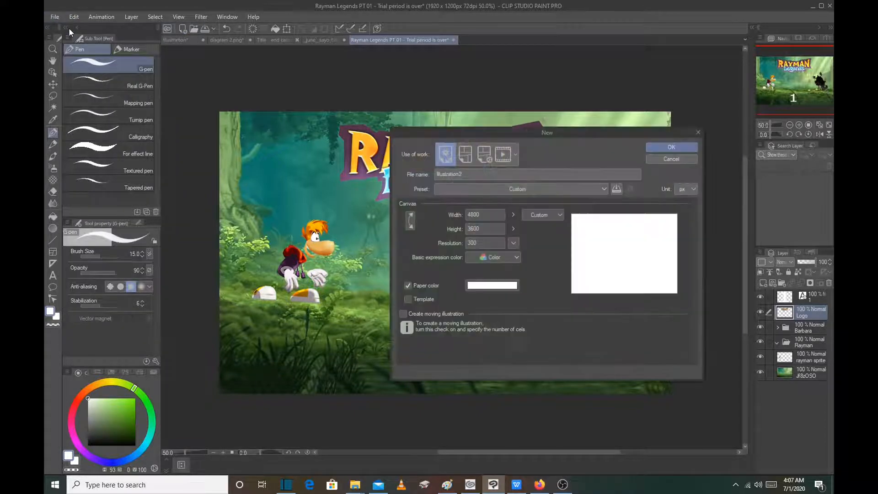
left_click_drag(494, 175, 389, 172)
type("thum")
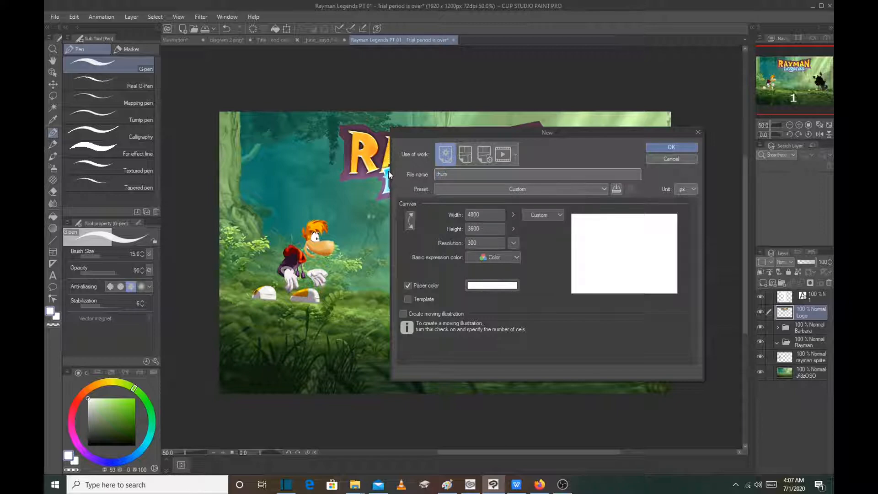
type("bnail project")
left_click(656, 149)
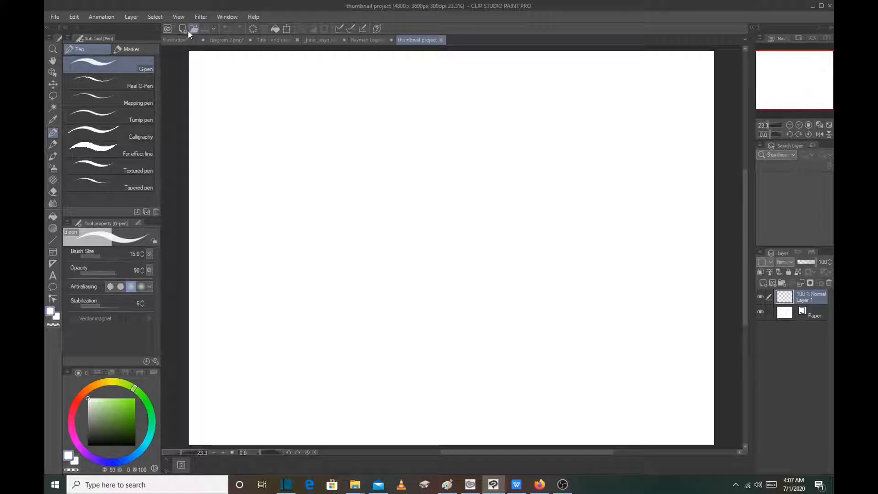
- Import the forest image Jf8zOSO from the Rayman bg art folder on the Desktop into the canvas
left_click(56, 16)
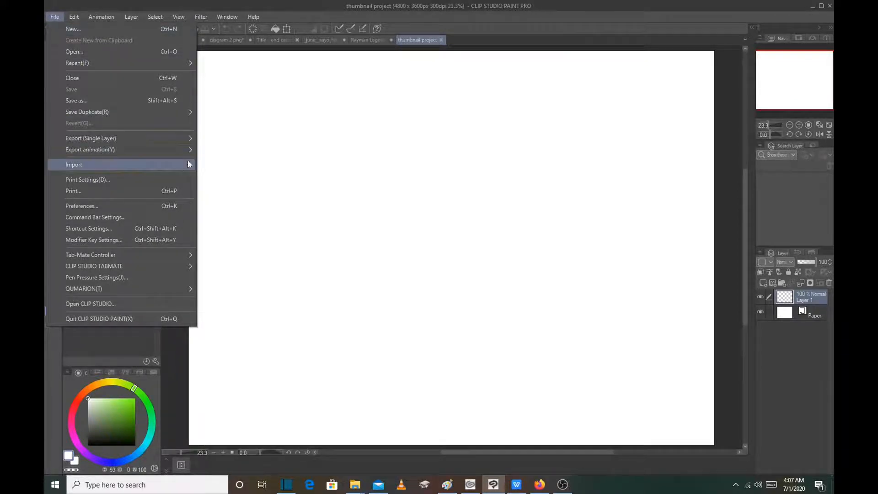
mouse_move(179, 165)
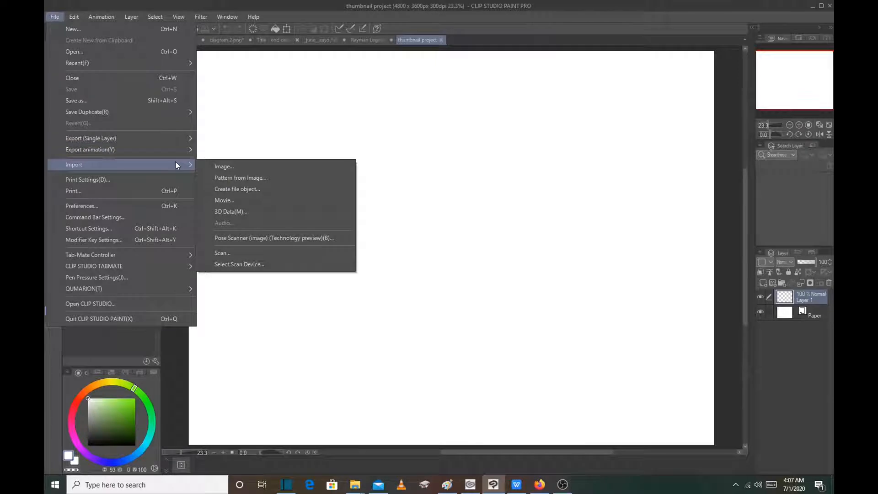
left_click(222, 167)
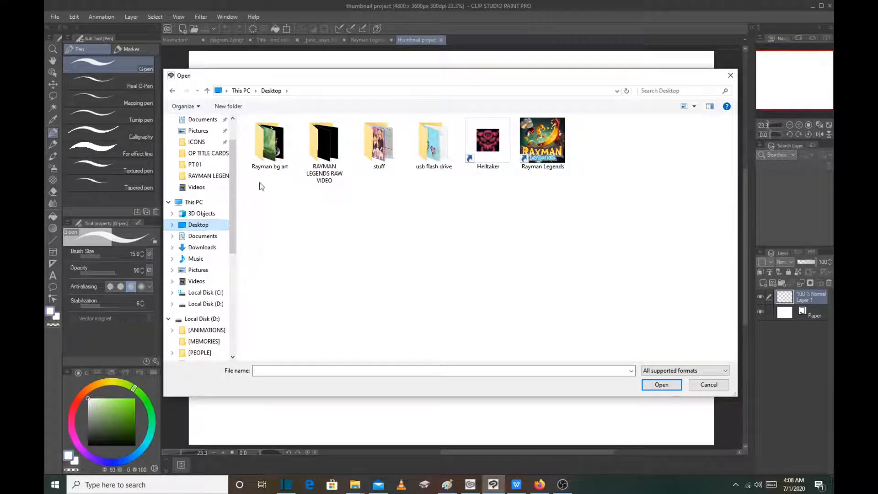
left_click(270, 154)
double_click(270, 154)
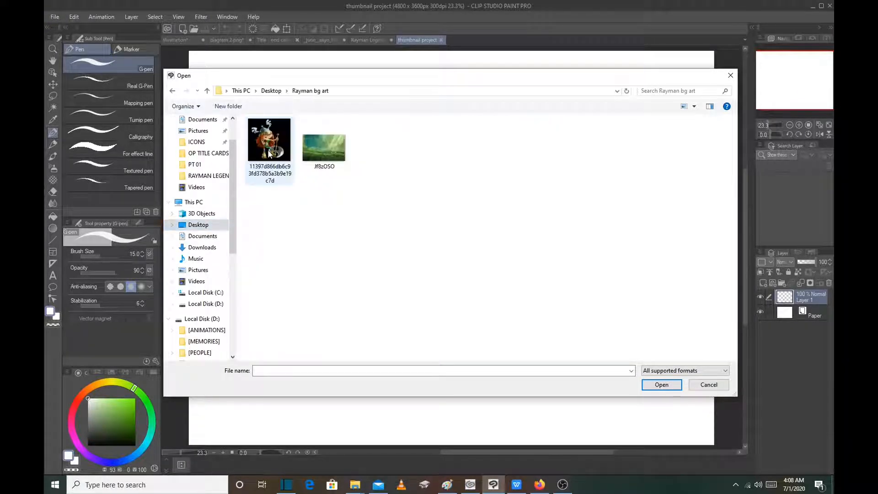
left_click(320, 147)
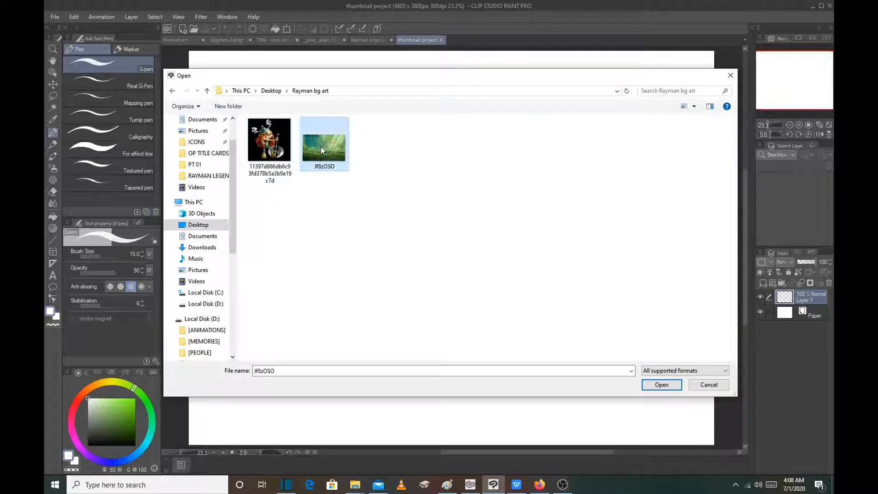
left_click(672, 389)
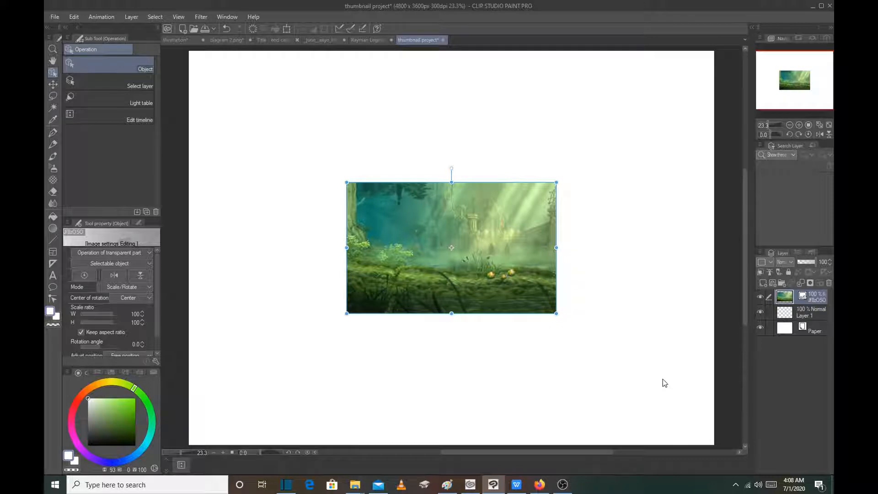
- Enlarge the imported forest image to 250% so that it spans the full canvas width
left_click(801, 313)
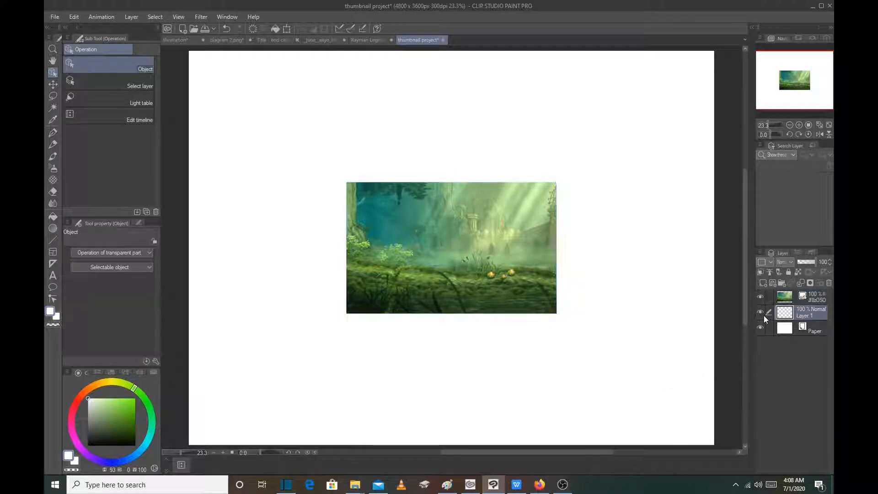
left_click(763, 314)
left_click(535, 268)
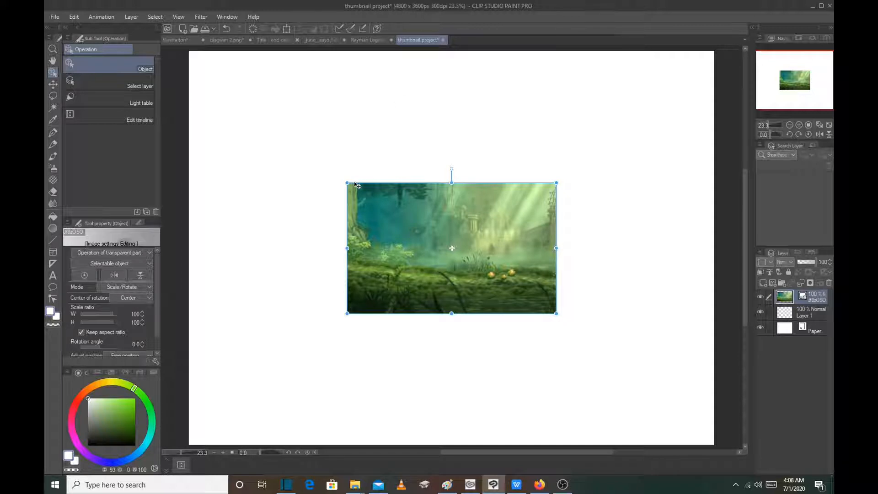
left_click_drag(355, 183, 187, 72)
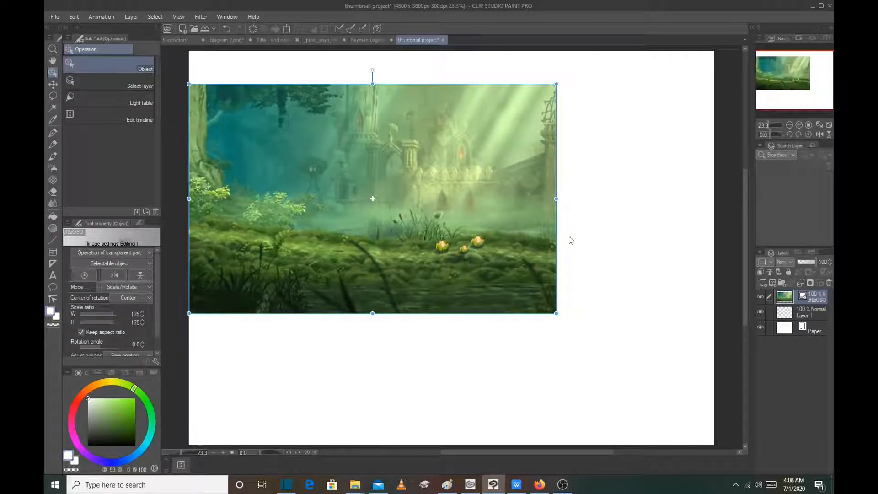
left_click_drag(556, 313, 714, 406)
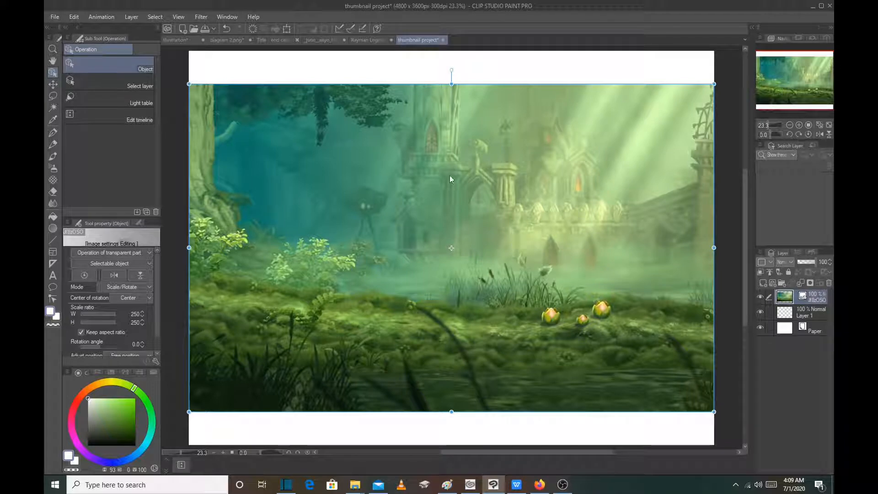
- Add a new raster layer directly beneath the forest image and name it "background"
left_click(783, 312)
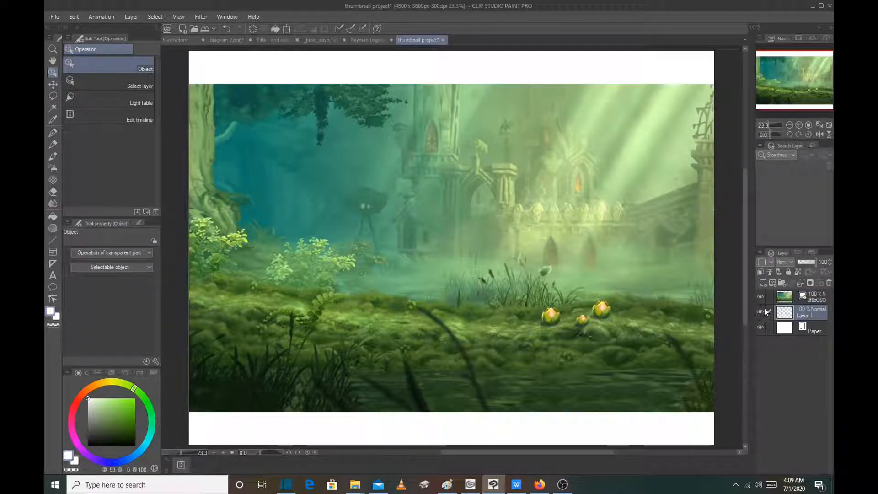
left_click(763, 283)
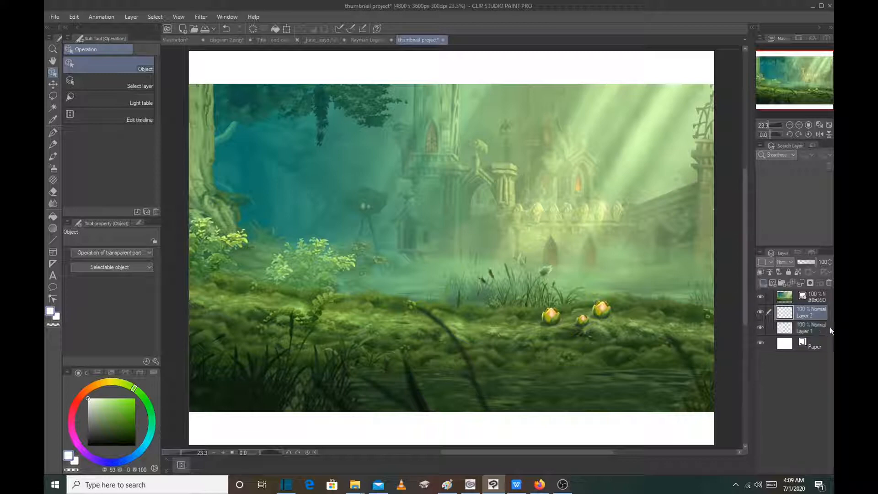
double_click(813, 315)
type("background")
- Merge the forest image layer down into the "background" layer
left_click(812, 298)
right_click(792, 300)
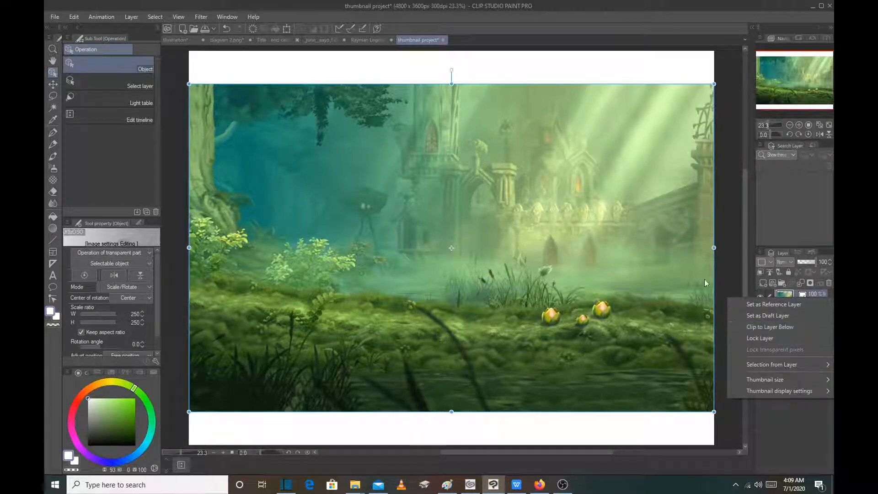
left_click(721, 248)
right_click(808, 298)
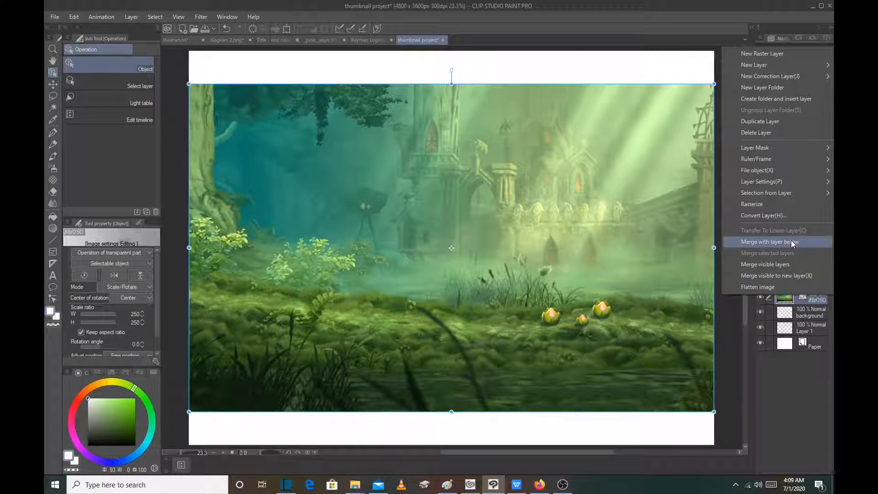
left_click(792, 243)
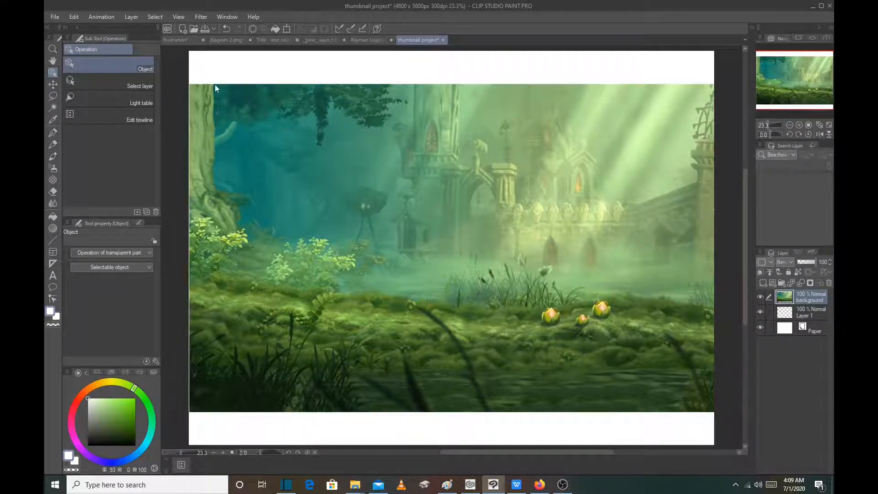
- Import the Viking girl image with the black backdrop from the Rayman bg art folder
left_click(50, 19)
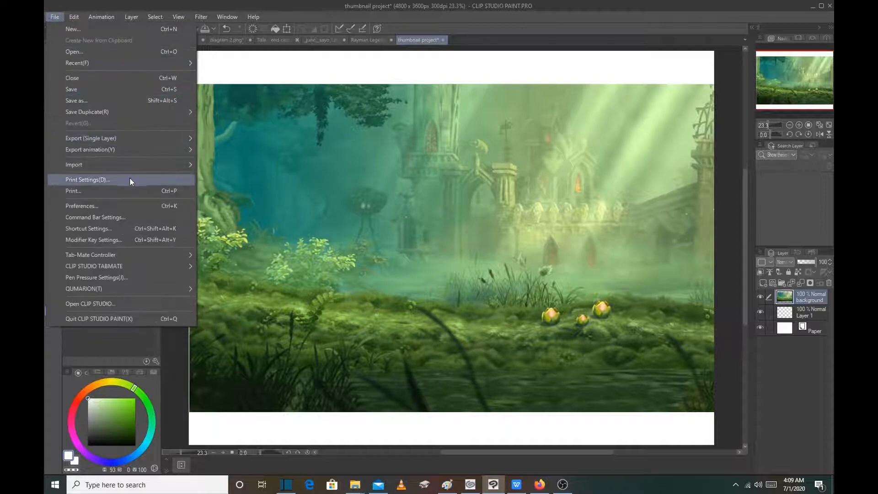
mouse_move(133, 168)
left_click(221, 167)
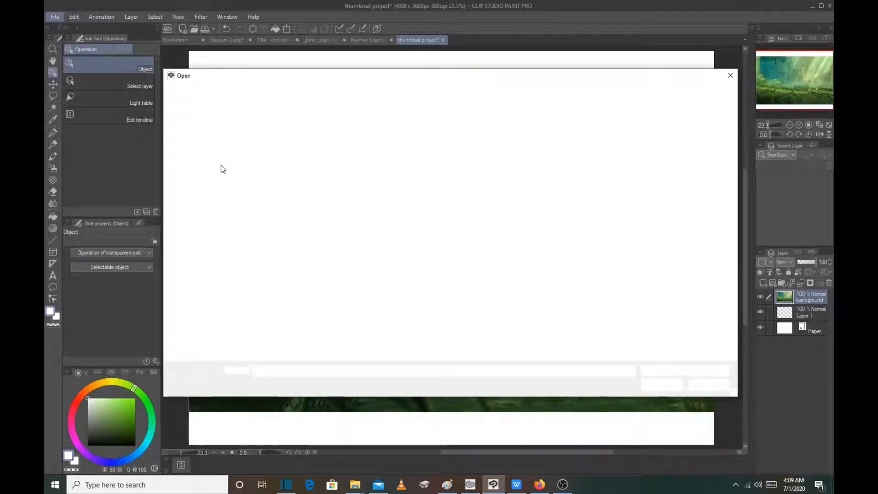
left_click(281, 148)
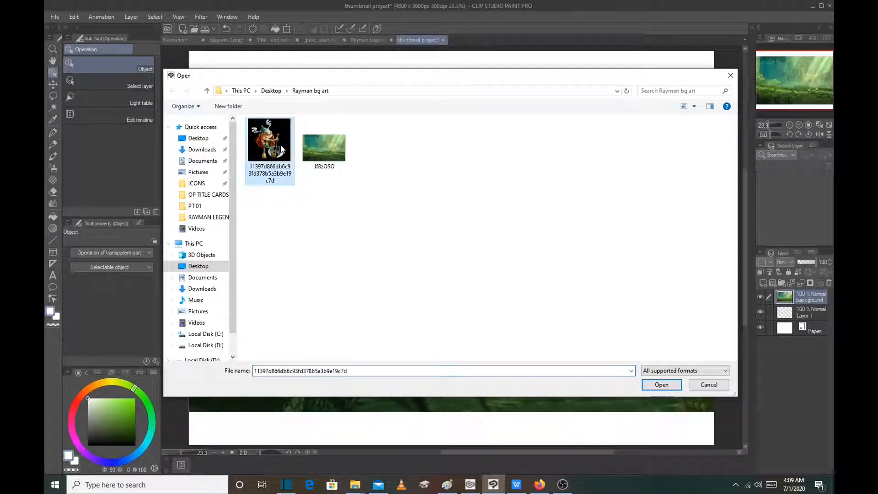
left_click(664, 385)
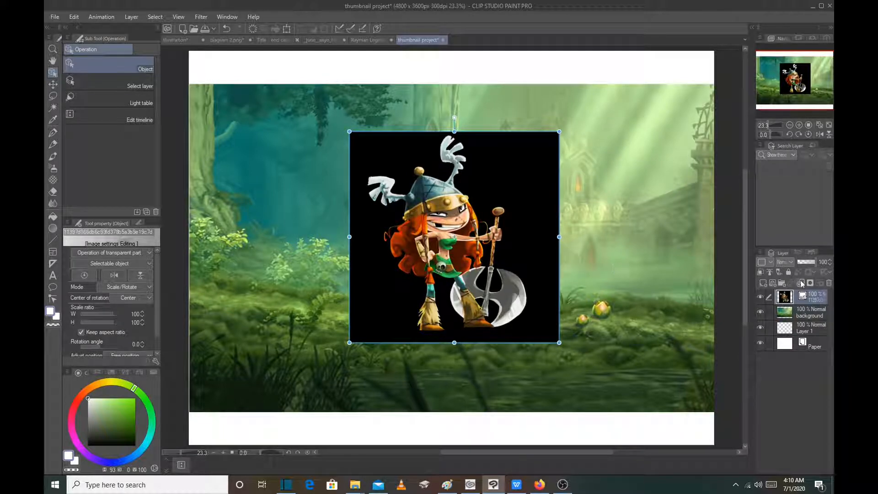
- Add a layer named "barbara" beneath the character image and merge the image down into it
left_click(810, 312)
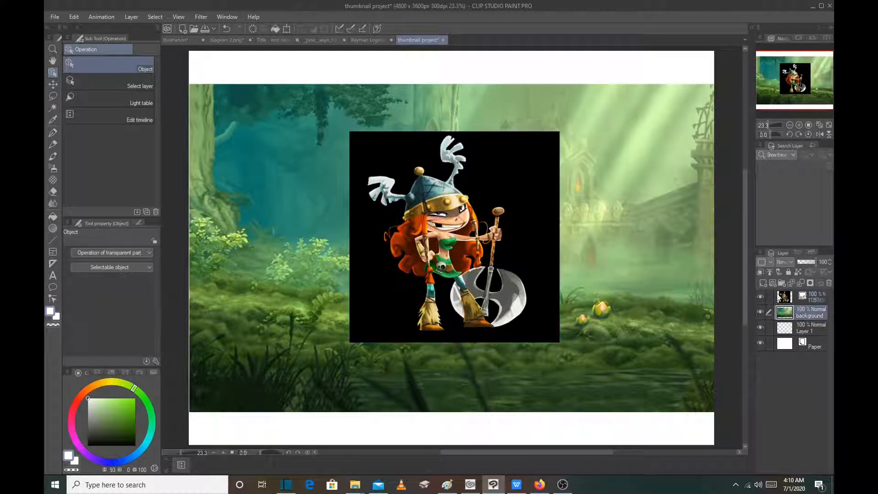
left_click(765, 283)
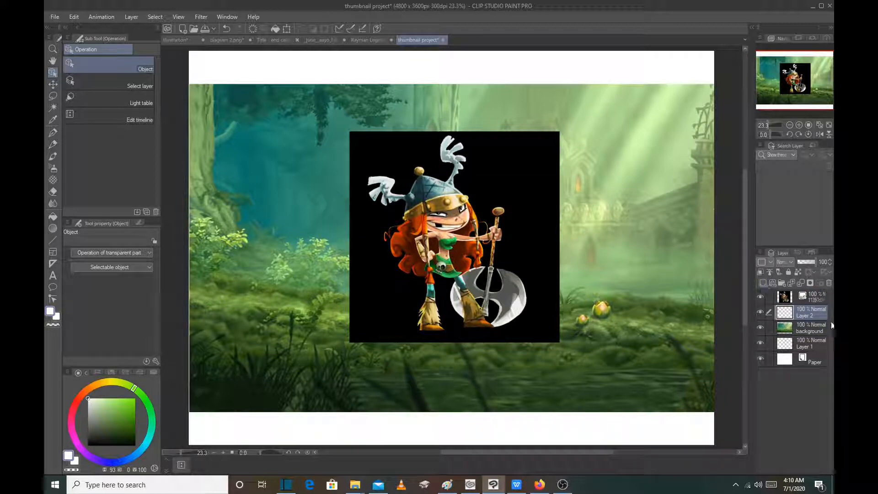
double_click(809, 316)
type("barbara")
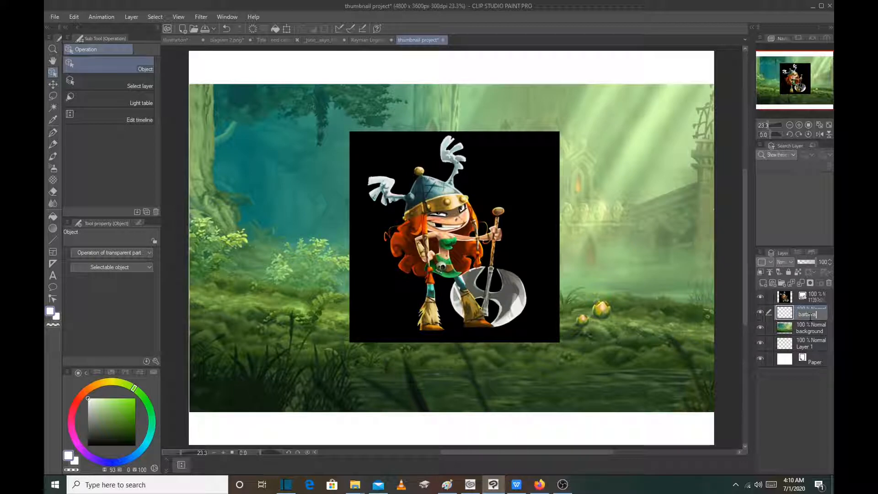
right_click(813, 303)
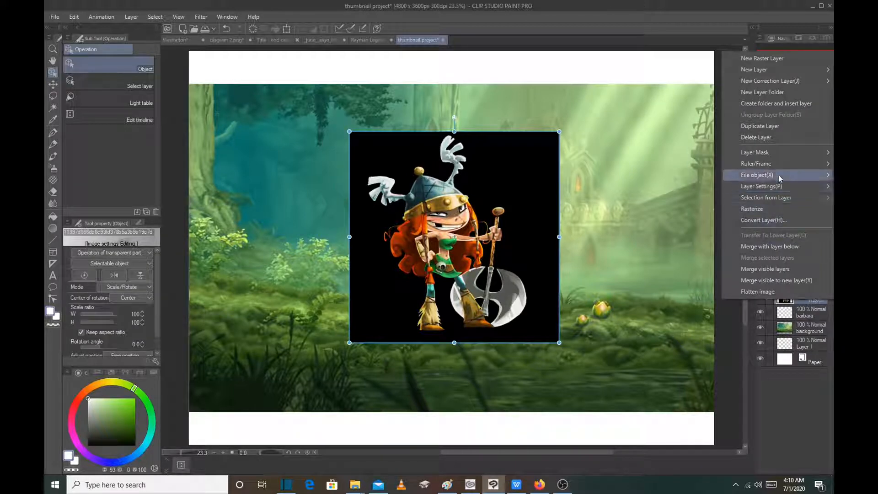
left_click(793, 248)
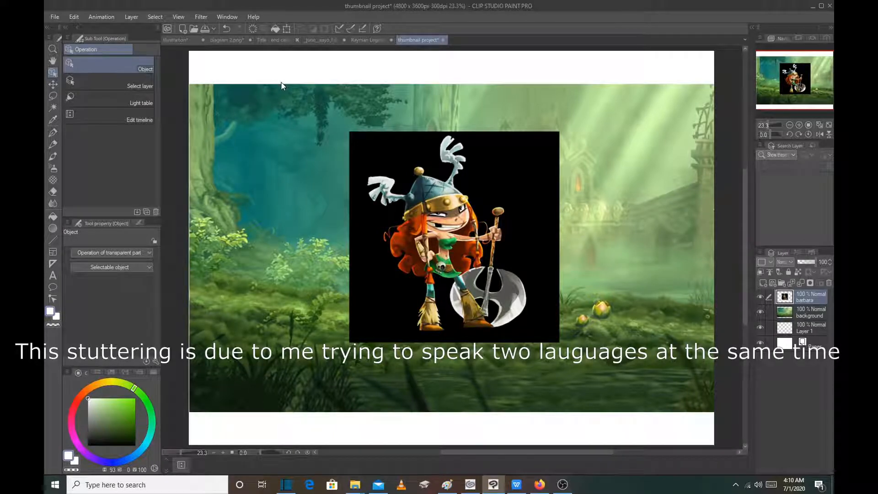
- Auto-select the black backdrop around the character on the barbara layer, delete it, and clear the selection
left_click(53, 108)
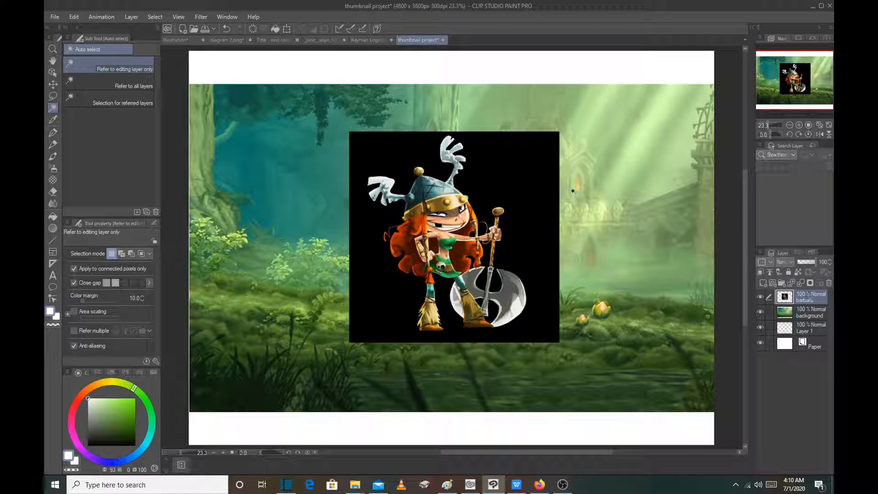
left_click(525, 185)
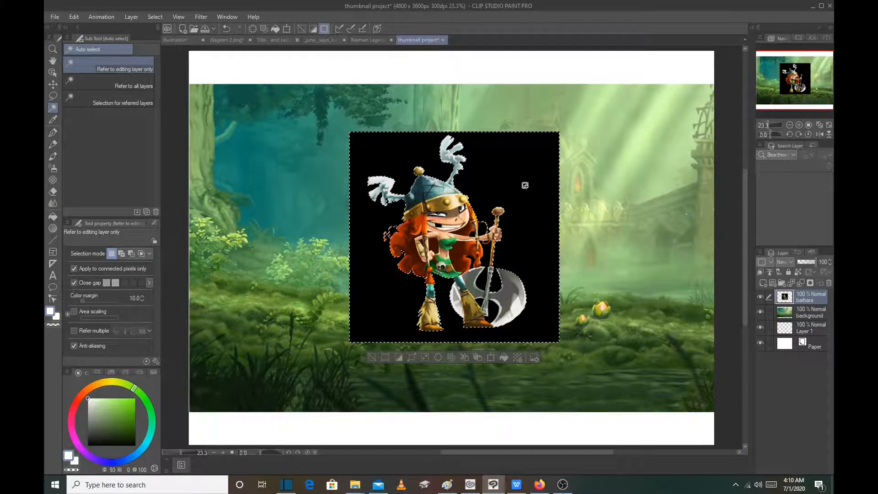
key("Delete")
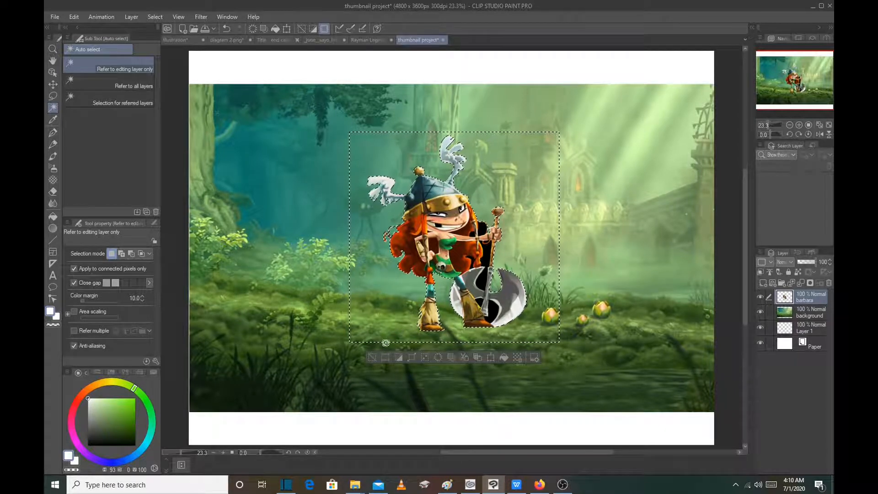
left_click(372, 357)
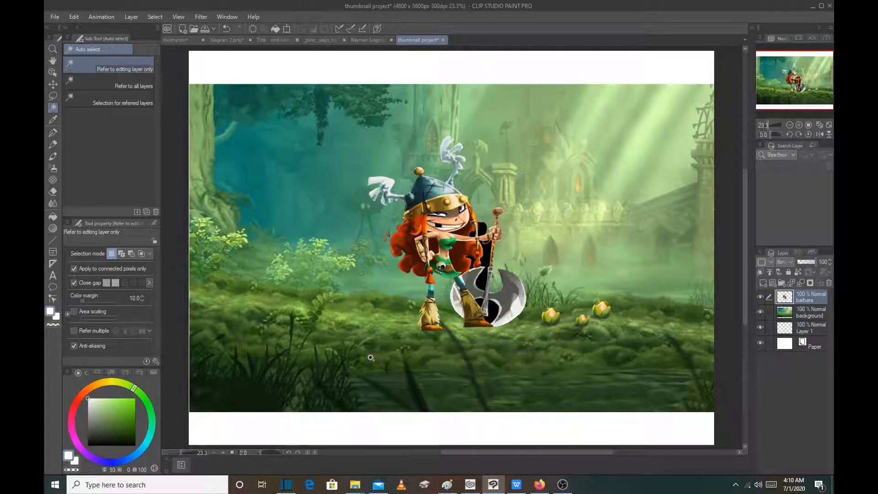
- Auto-select and delete the leftover black patches between the character, staff and axe on the barbara layer, and clear the selection
left_click(496, 311)
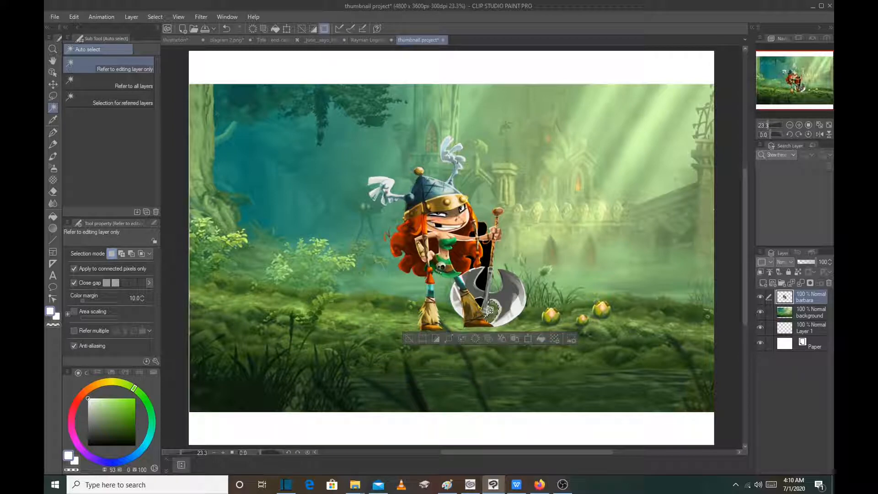
left_click(480, 303)
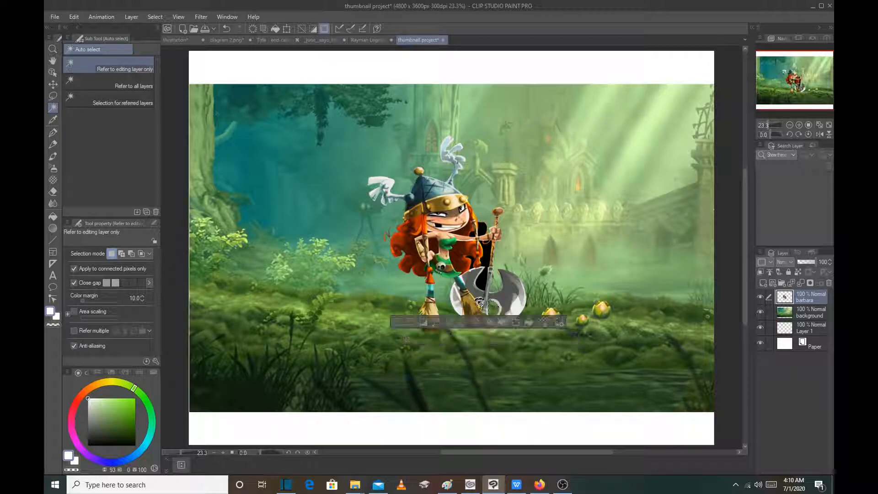
left_click(483, 273)
left_click(483, 257)
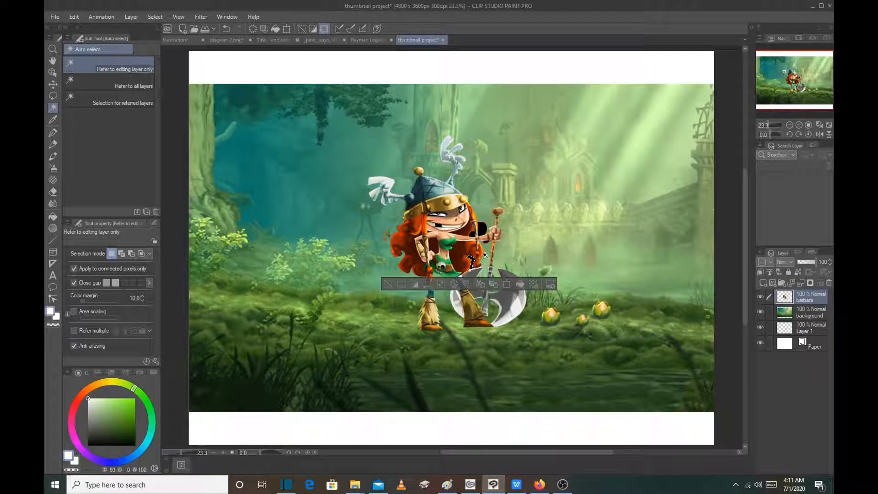
left_click(478, 231)
left_click(472, 234)
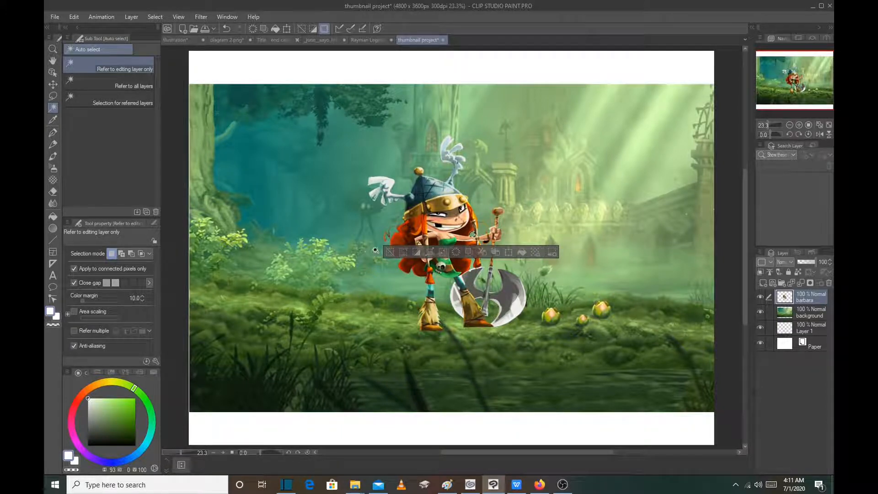
key("ctrl+d")
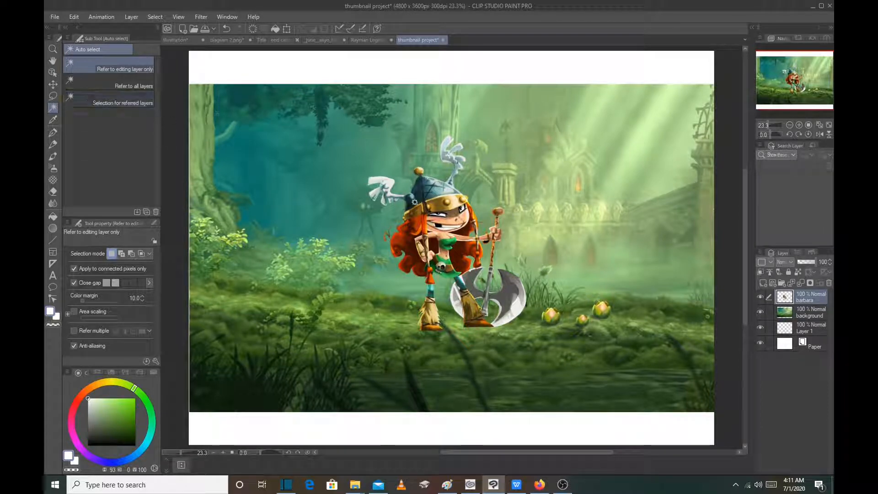
left_click(393, 164)
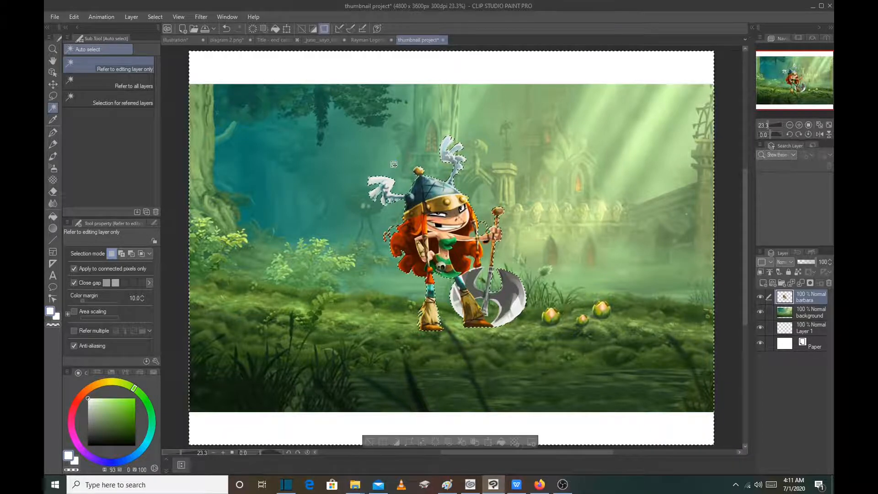
left_click(372, 440)
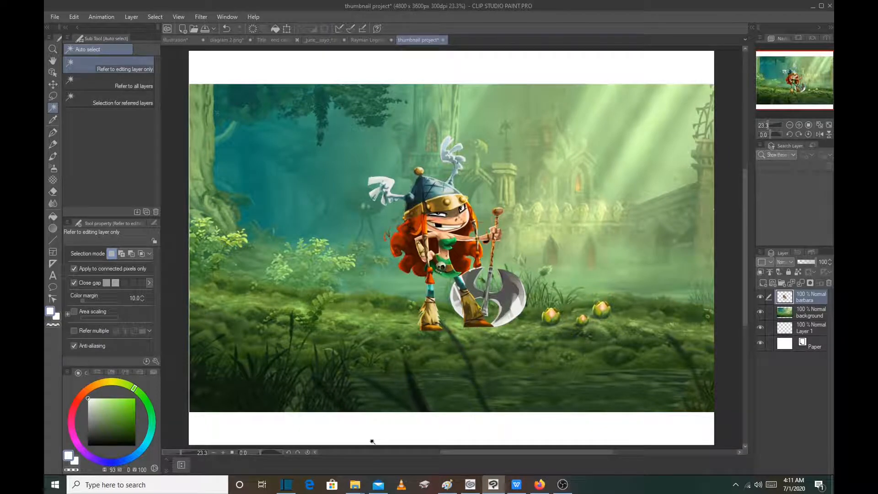
- Add a layer named "shade" above the barbara layer
left_click(766, 288)
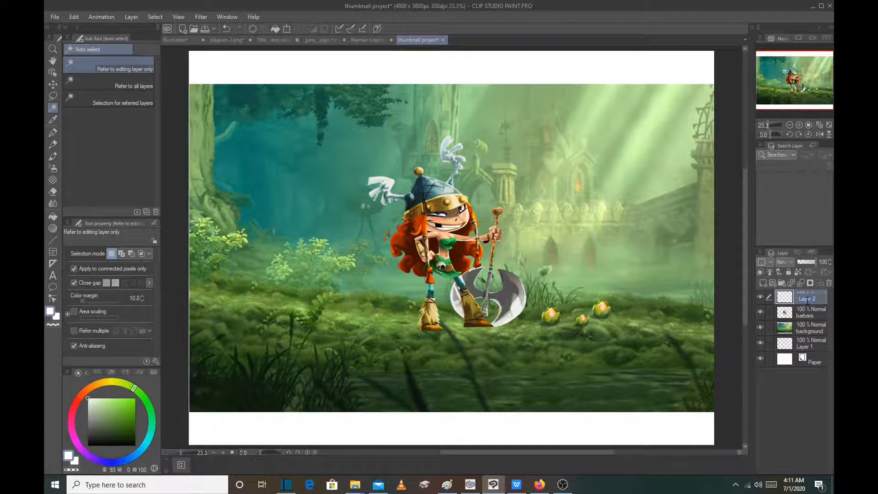
type("ade")
key("Return")
- Paint over the whole character on the shade layer in black with the Soft airbrush at brush size 500
left_click_drag(110, 410, 150, 464)
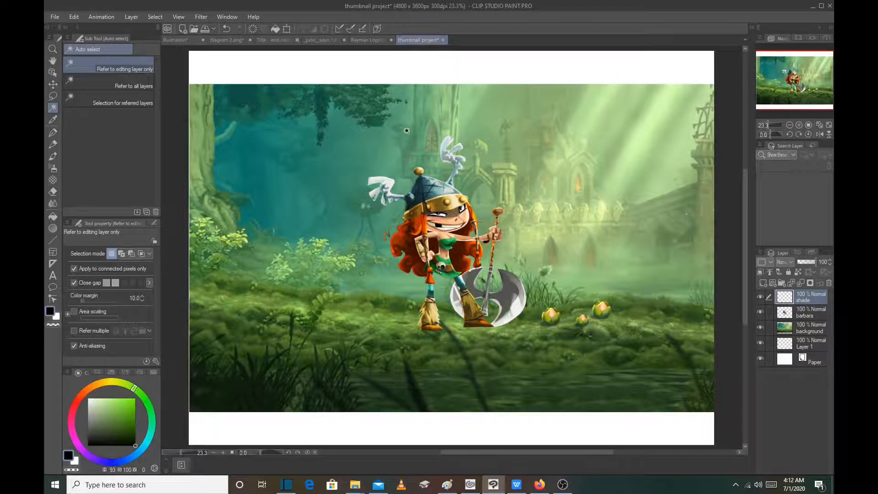
left_click(53, 168)
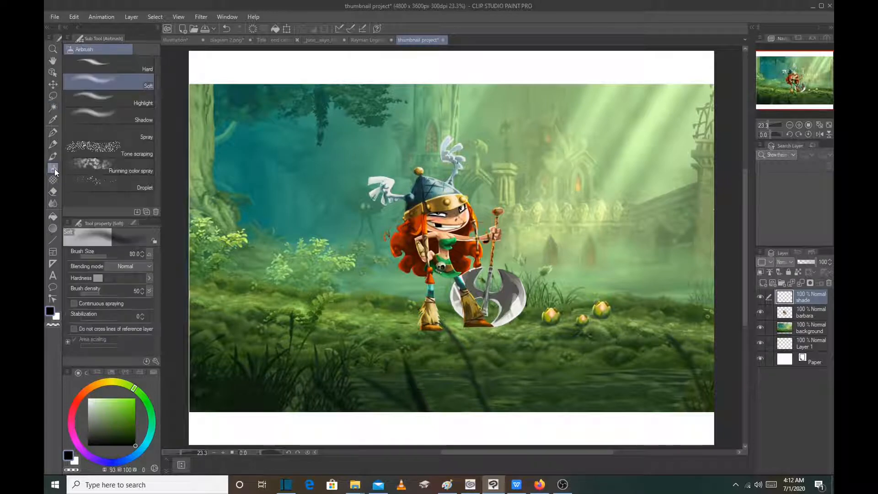
key("]")
key("]")
key("]")
key("]")
key("]")
key("]")
key("]")
key("]")
key("]")
mouse_move(452, 148)
left_mouse_down()
mouse_move(384, 163)
mouse_move(526, 173)
mouse_move(334, 196)
mouse_move(344, 181)
mouse_move(465, 161)
mouse_move(390, 181)
mouse_move(435, 147)
mouse_move(448, 157)
mouse_move(378, 196)
mouse_move(419, 214)
mouse_move(326, 212)
mouse_move(403, 222)
mouse_move(368, 236)
mouse_move(581, 251)
mouse_move(593, 255)
mouse_move(408, 265)
mouse_move(435, 282)
mouse_move(598, 299)
mouse_move(474, 288)
mouse_move(564, 330)
mouse_move(394, 308)
mouse_move(453, 316)
left_mouse_up()
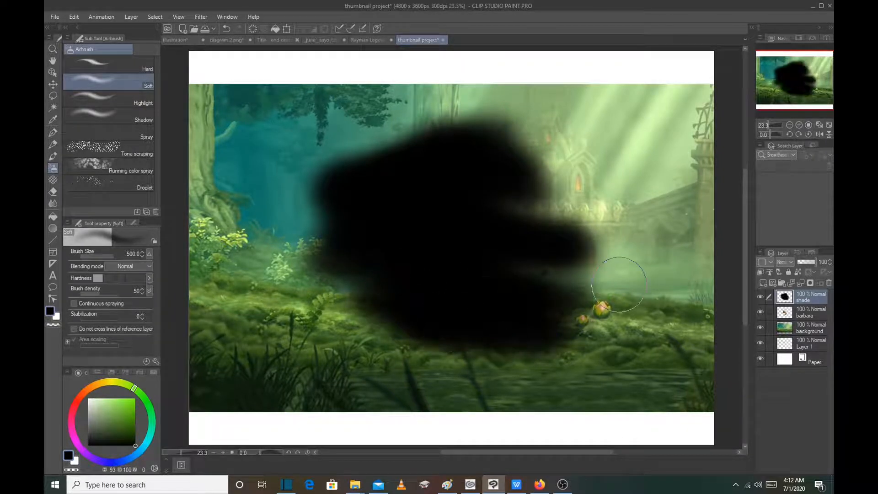
- Auto-select the empty area around the character on the barbara layer, delete it from the shade layer, and clear the selection
left_click(808, 311)
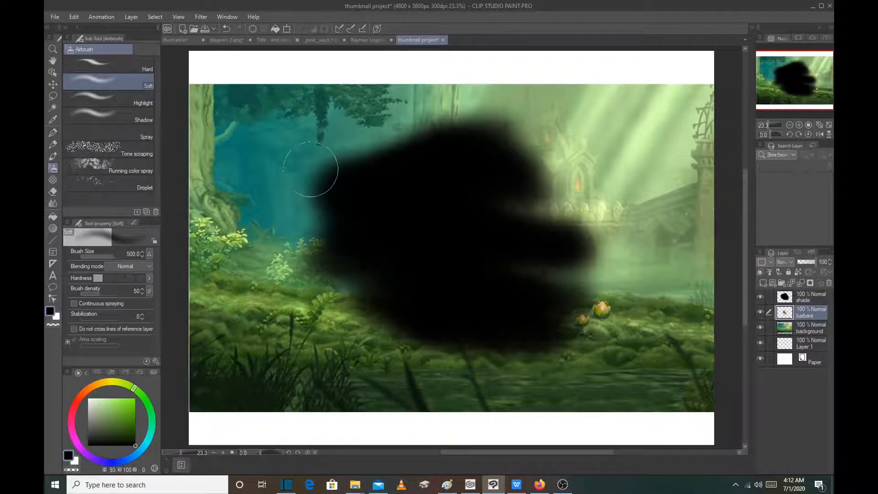
left_click(51, 112)
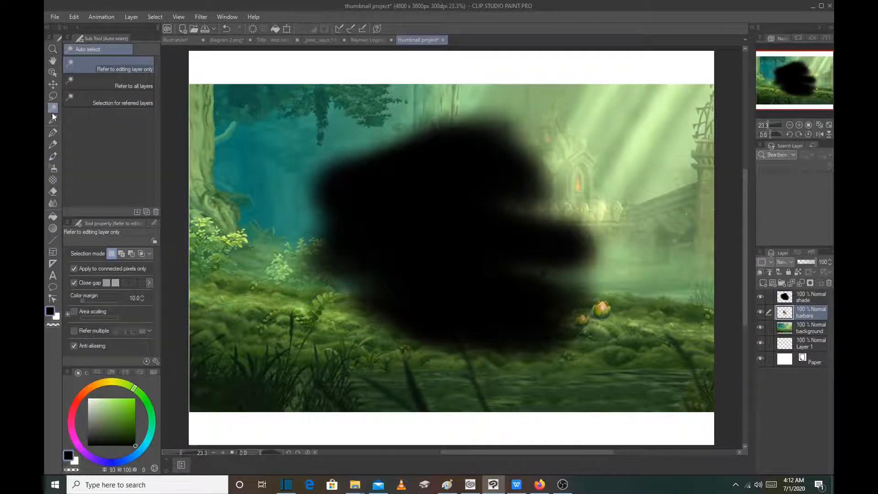
left_click(280, 238)
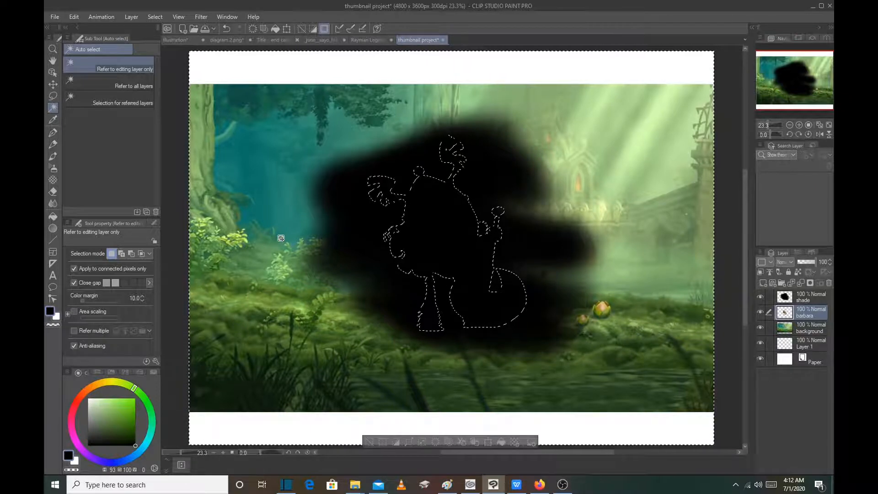
left_click(800, 300)
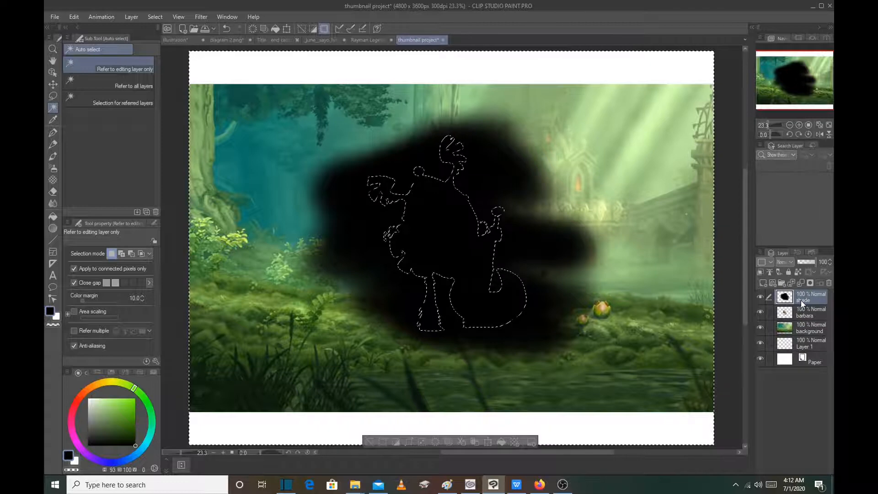
key("Delete")
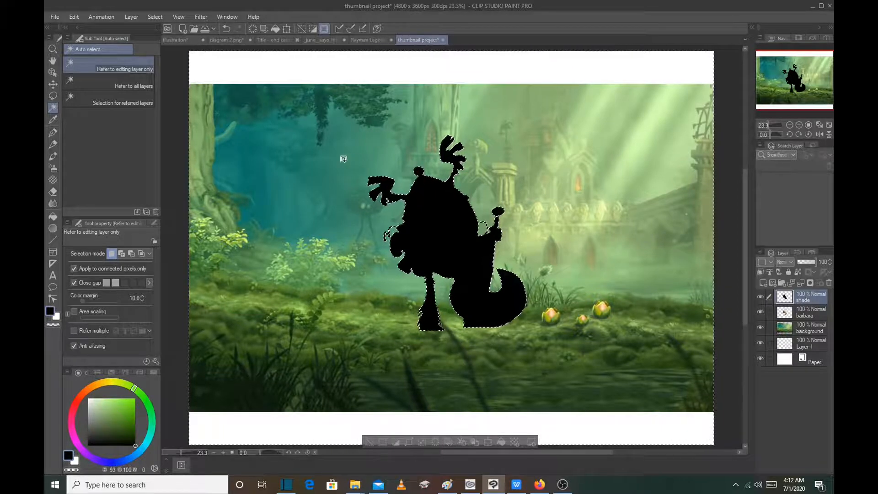
left_click(368, 443)
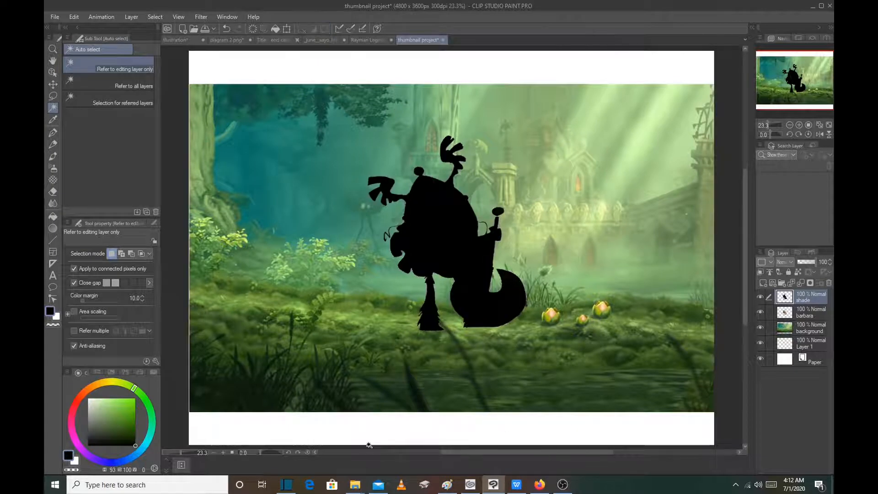
- Fade the black shade upward from below the character's feet to the face with Gradient erase, undoing the trial gradients
left_click(52, 228)
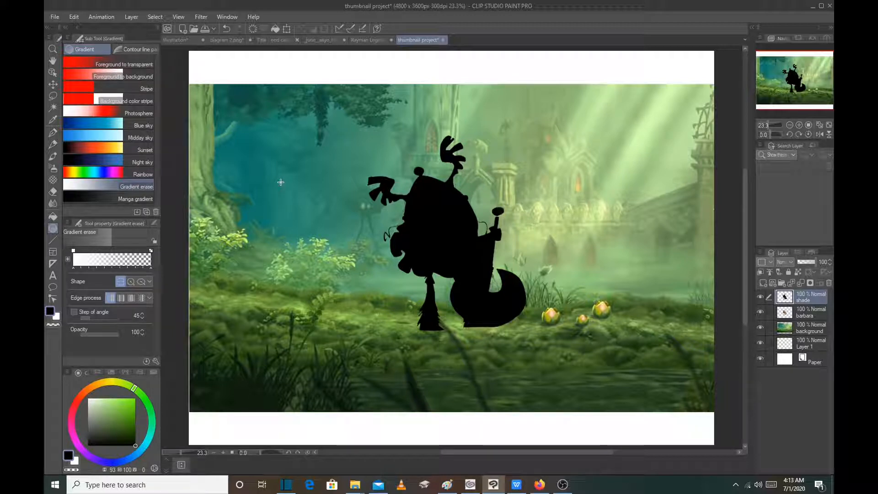
double_click(805, 298)
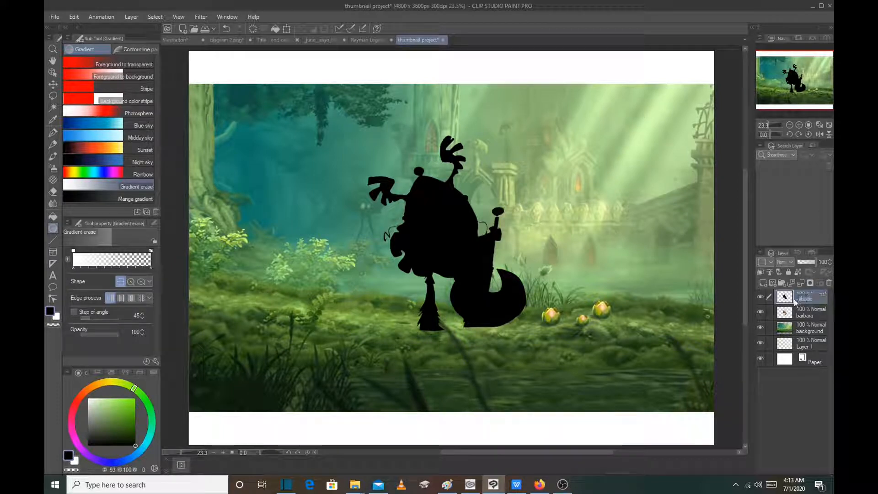
left_click(793, 299)
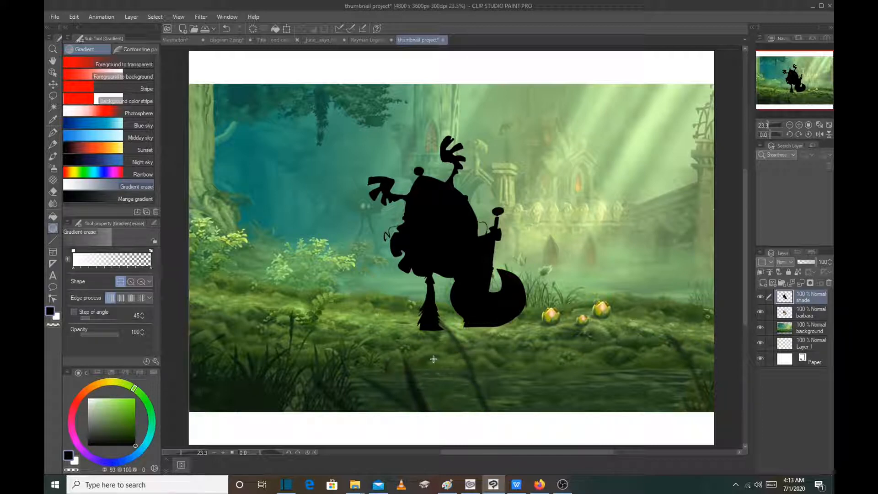
left_click_drag(434, 361, 435, 256)
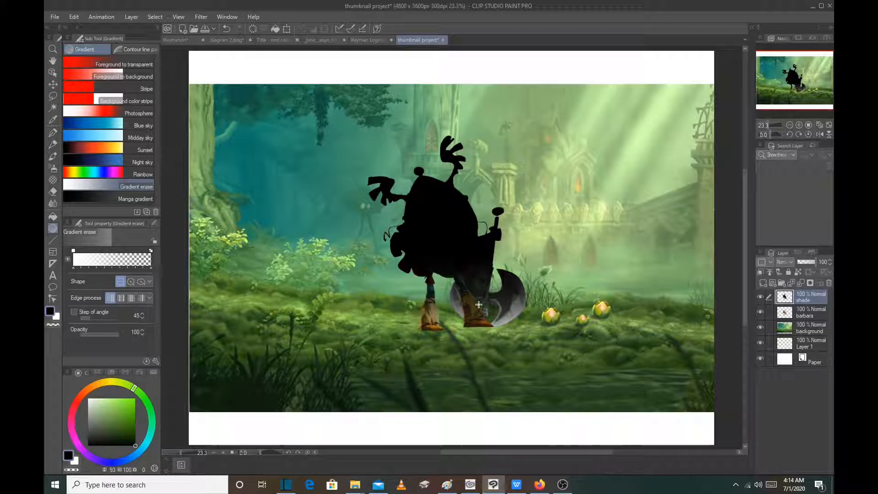
key("ctrl+z")
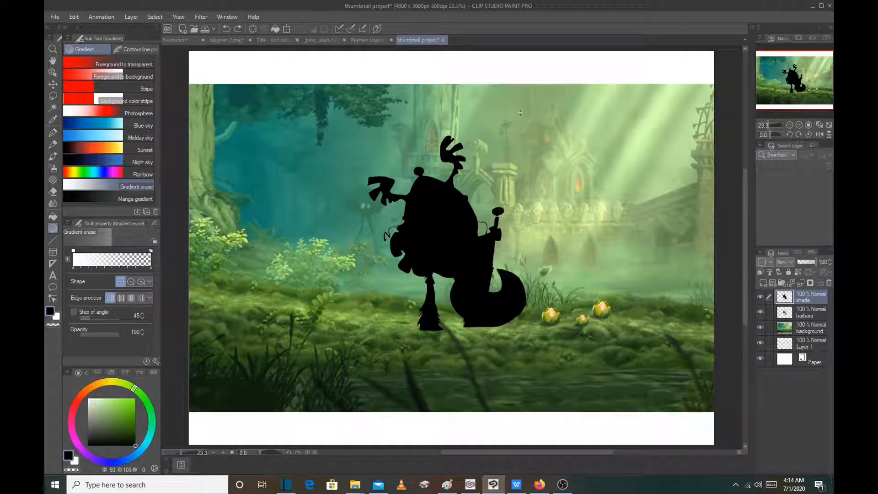
left_click_drag(517, 97, 381, 324)
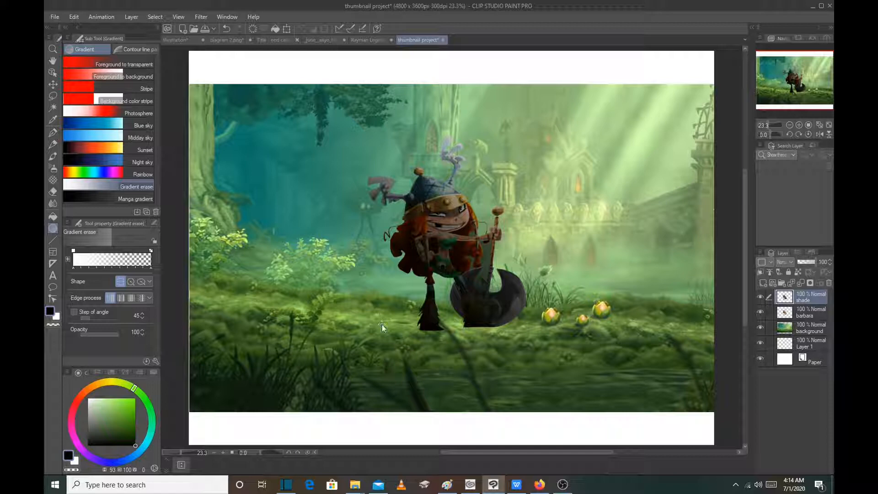
key("ctrl+z")
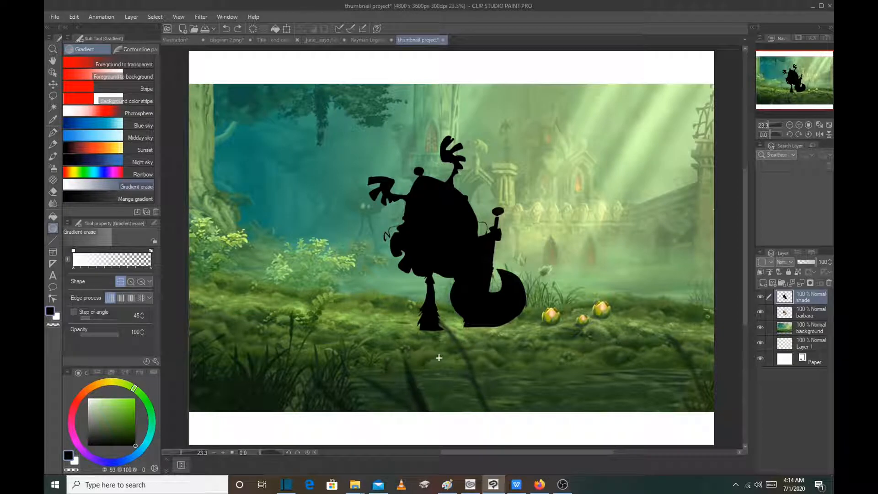
left_click_drag(438, 355, 441, 226)
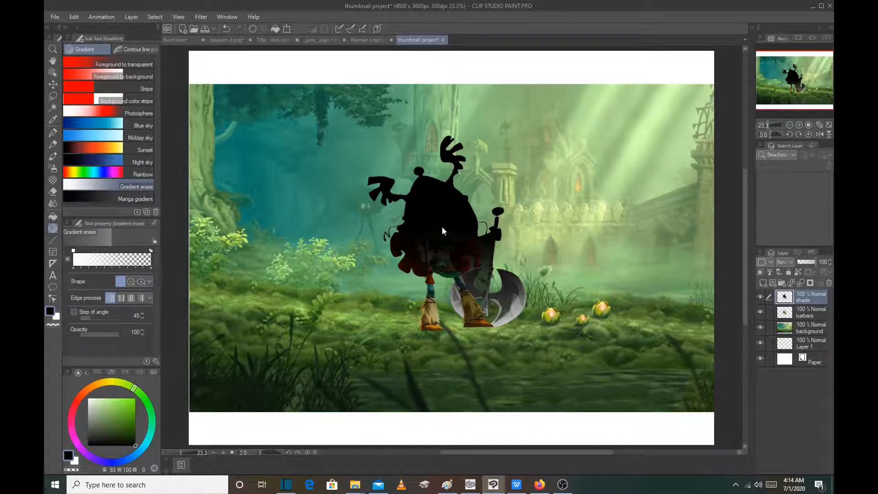
key("ctrl+z")
left_click_drag(443, 356, 446, 178)
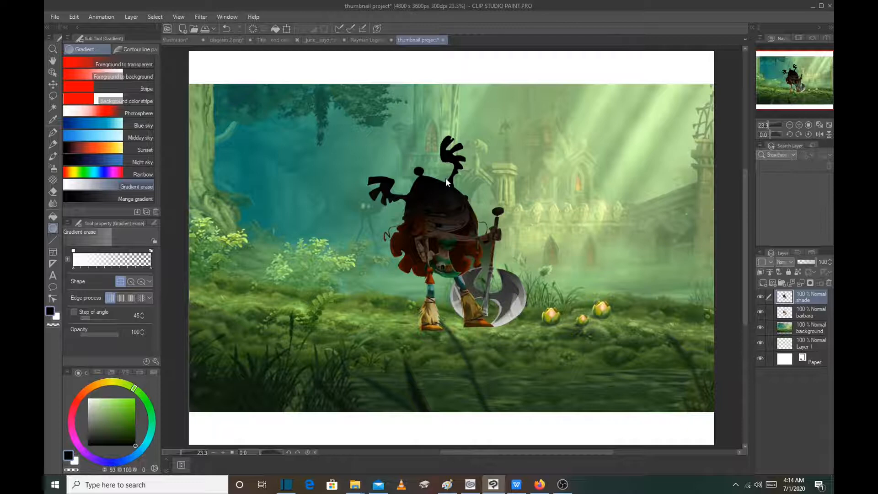
key("ctrl+z")
left_click_drag(452, 352, 454, 200)
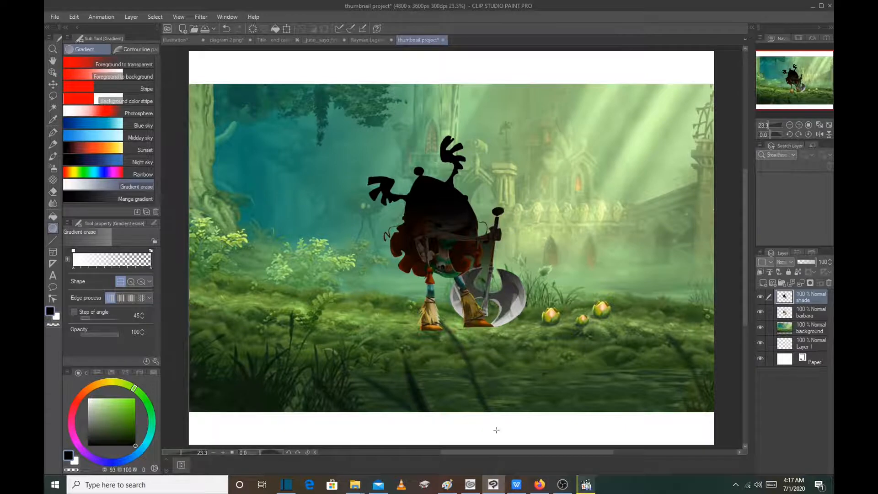
- Save the file as "thumbnail project" in CLIP STUDIO FORMAT in the Rayman bg art folder on the desktop
left_click(57, 16)
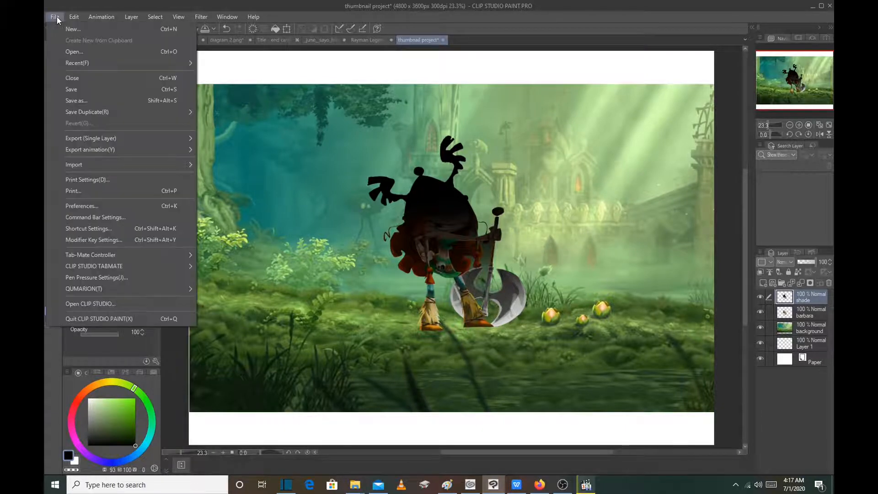
left_click(87, 100)
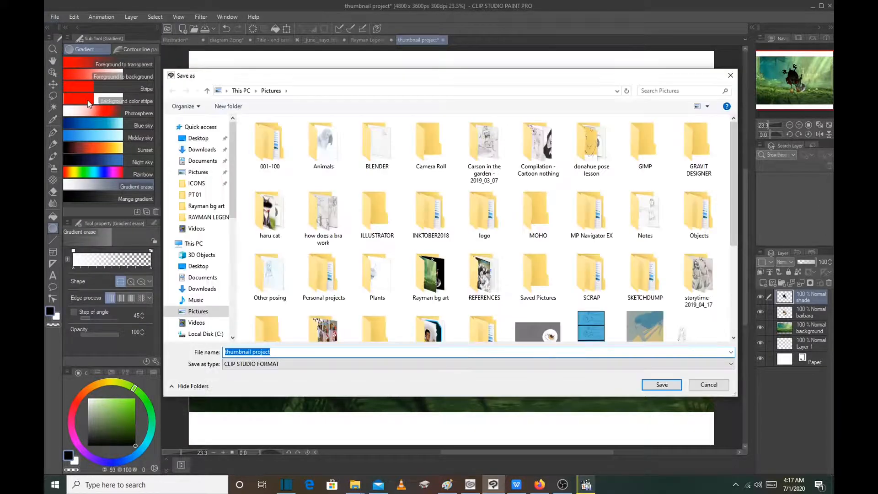
left_click(200, 141)
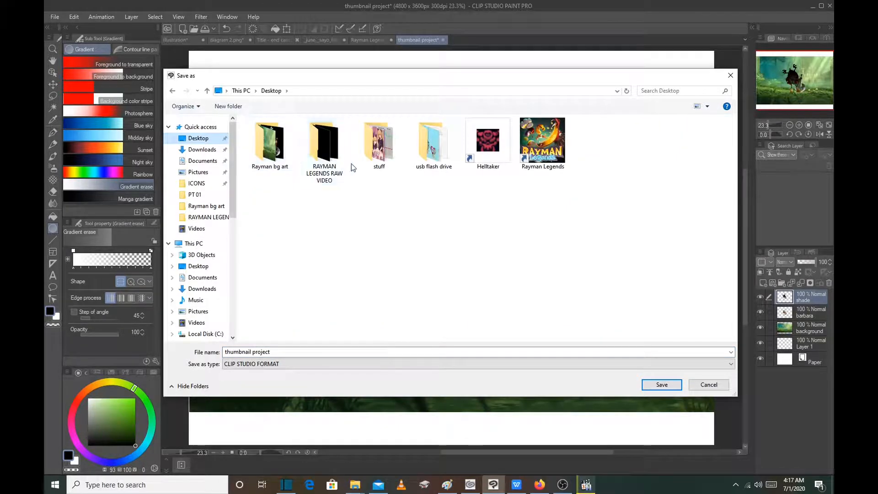
double_click(276, 159)
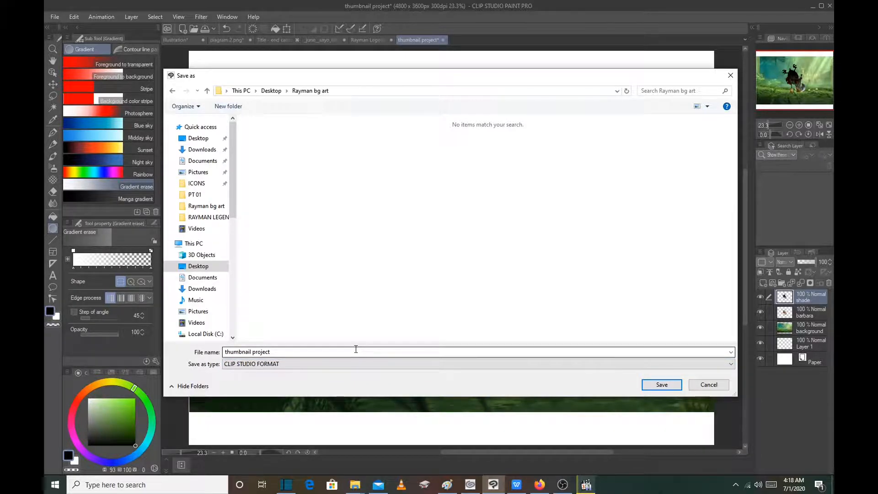
left_click(664, 382)
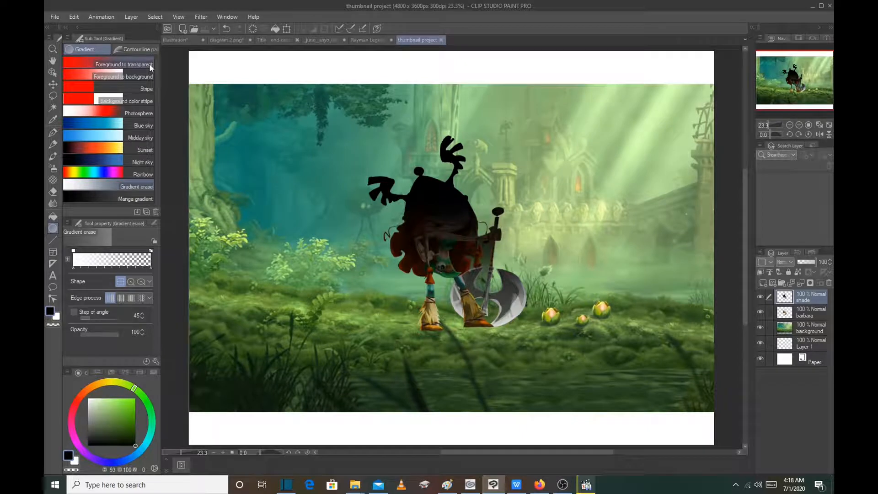
- Start a single-layer PNG export named "thumbnail project" to the Rayman bg art folder on the desktop
left_click(51, 18)
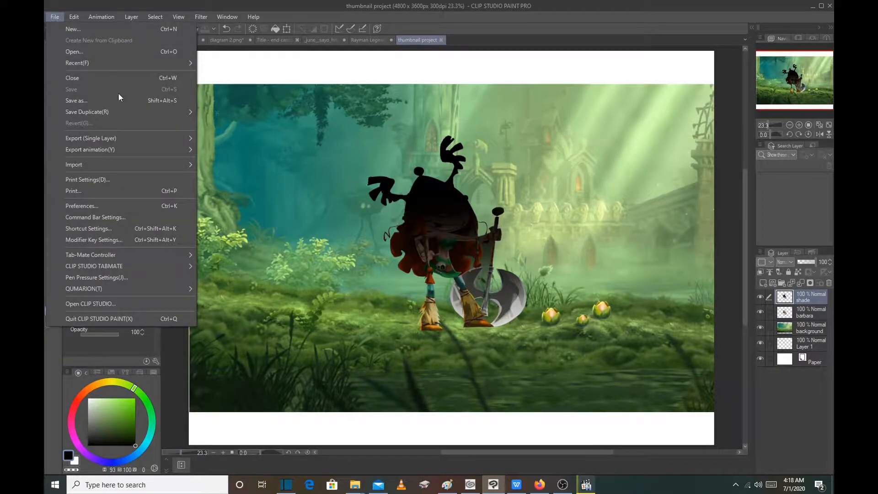
mouse_move(141, 139)
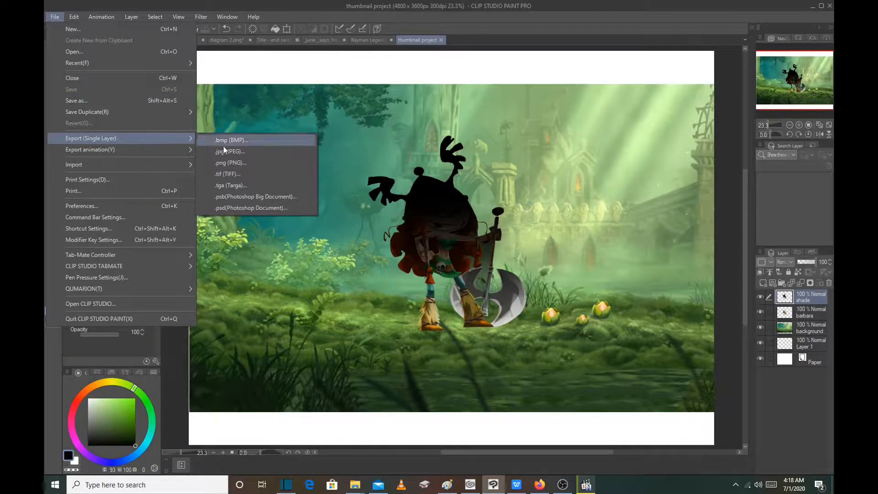
left_click(245, 163)
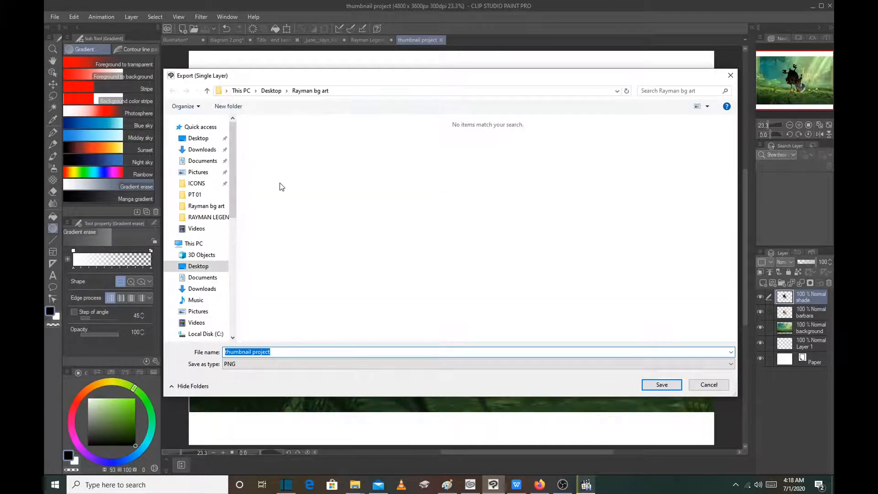
left_click(661, 384)
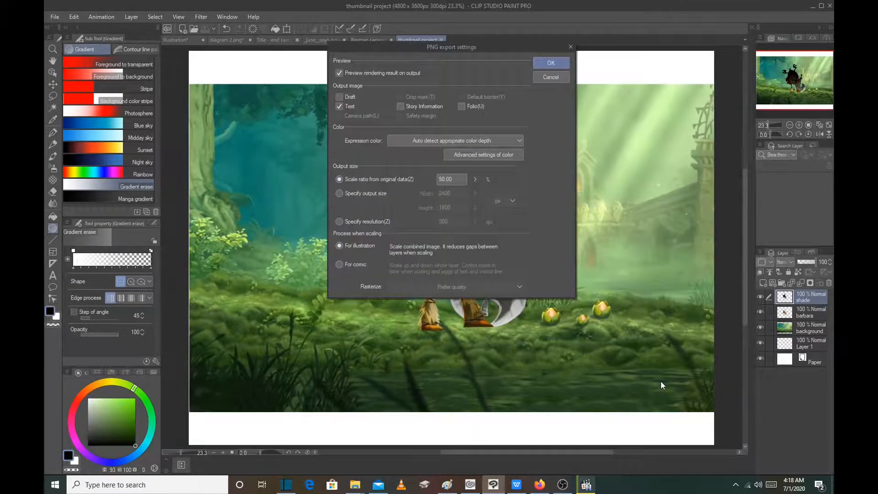
left_click_drag(433, 46, 423, 125)
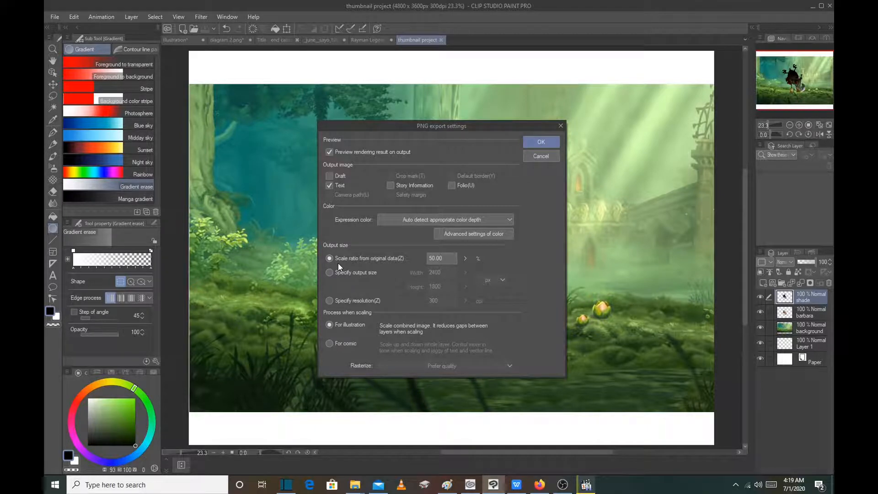
- Try a scale ratio of 30% from the original data for the PNG output
left_click(430, 259)
type("10")
type("0")
key("BackSpace")
key("BackSpace")
type("35")
key("Delete")
key("BackSpace")
type("0")
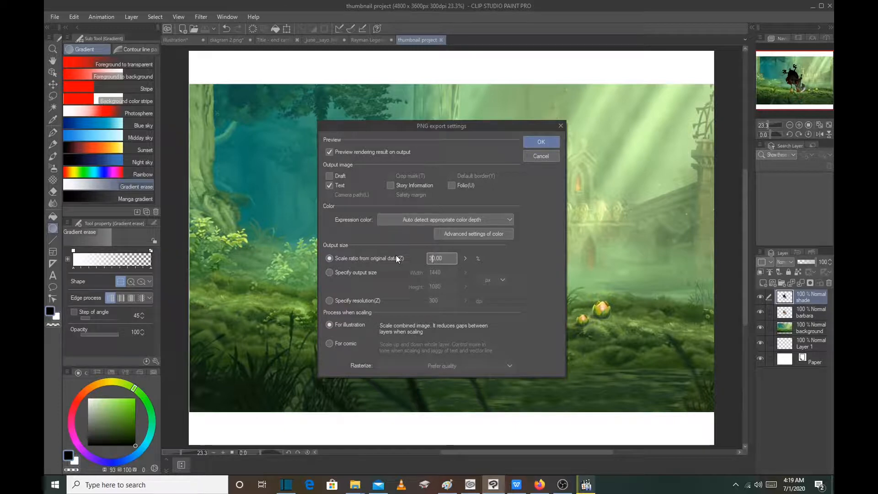
- Set the output scale ratio to 100% of the original data and finish the PNG export after its preview
key("BackSpace")
key("BackSpace")
type("101.0")
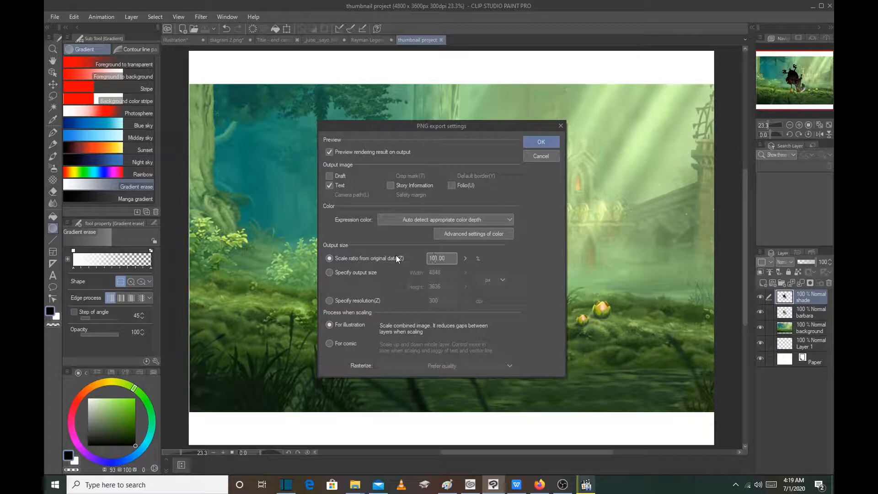
key("BackSpace")
left_click(530, 145)
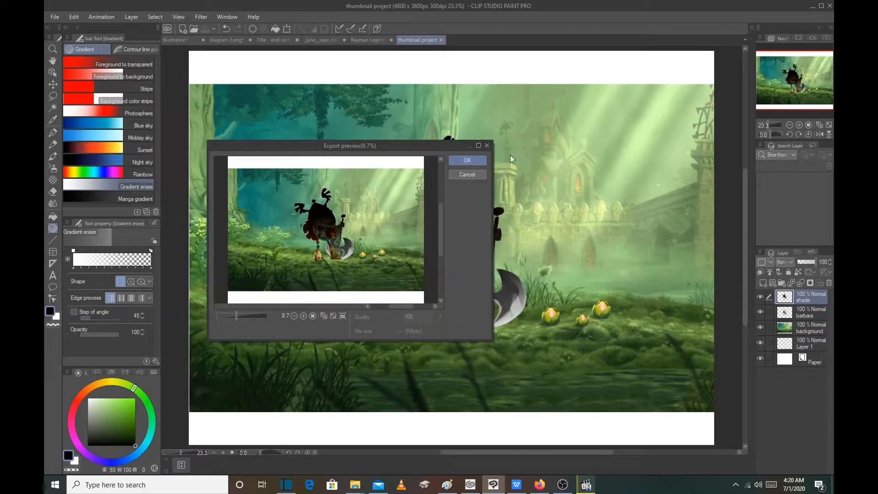
left_click(473, 160)
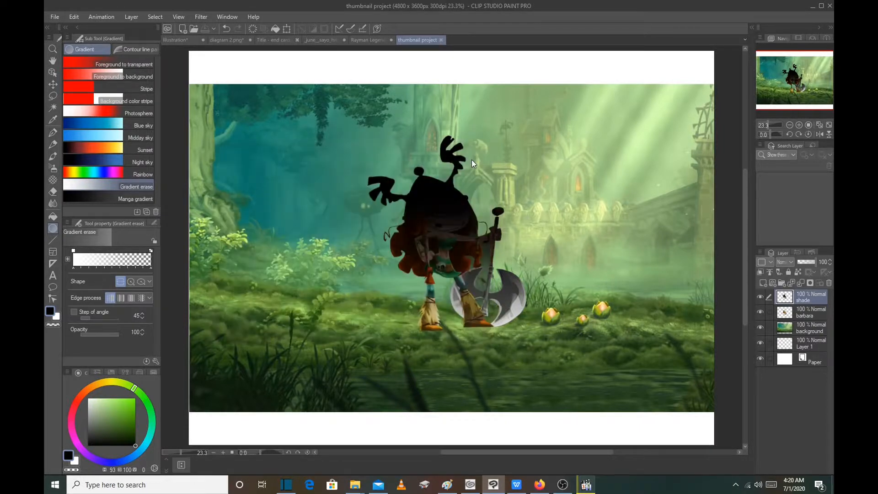